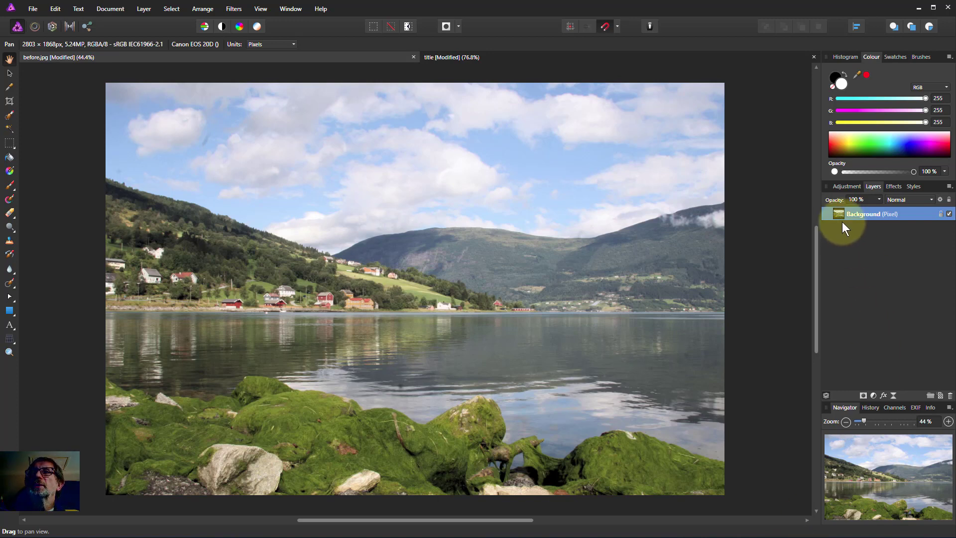
- Duplicate the Background twice and merge an HSV-mode HSL Saturation Shift of -100% into the top copy
{"action": "left_click_drag", "start_coordinate": [835, 214], "coordinate": [817, 236]}
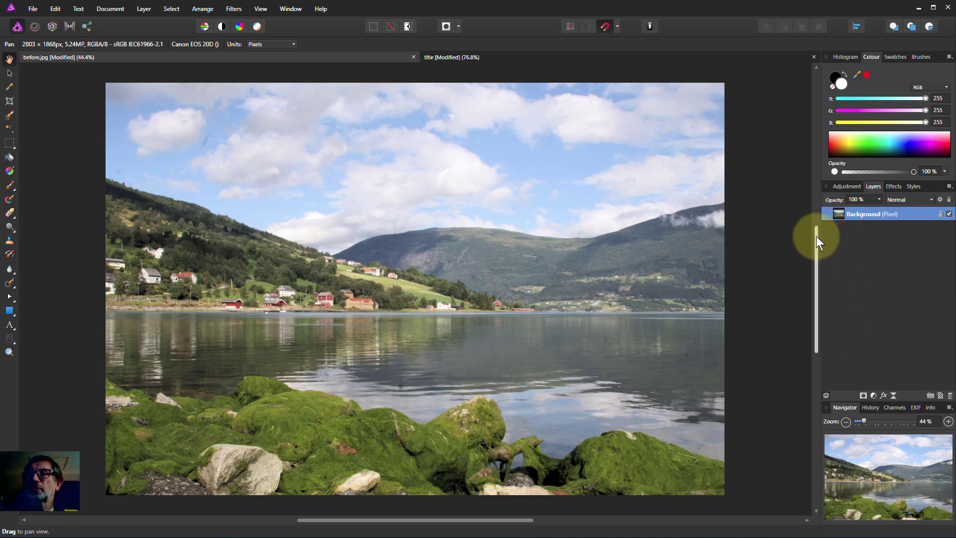
{"action": "key", "text": "ctrl+j"}
{"action": "key", "text": "ctrl+j"}
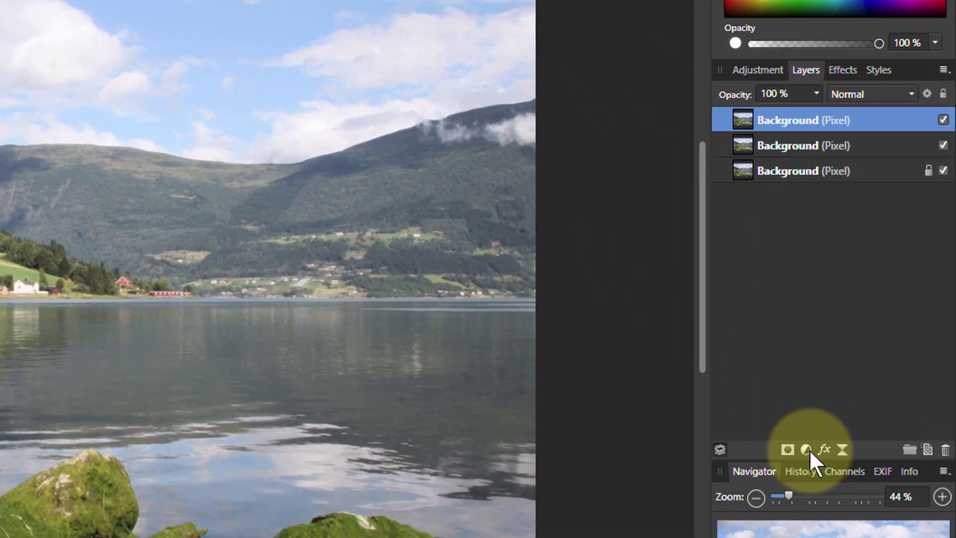
{"action": "left_click", "coordinate": [806, 449]}
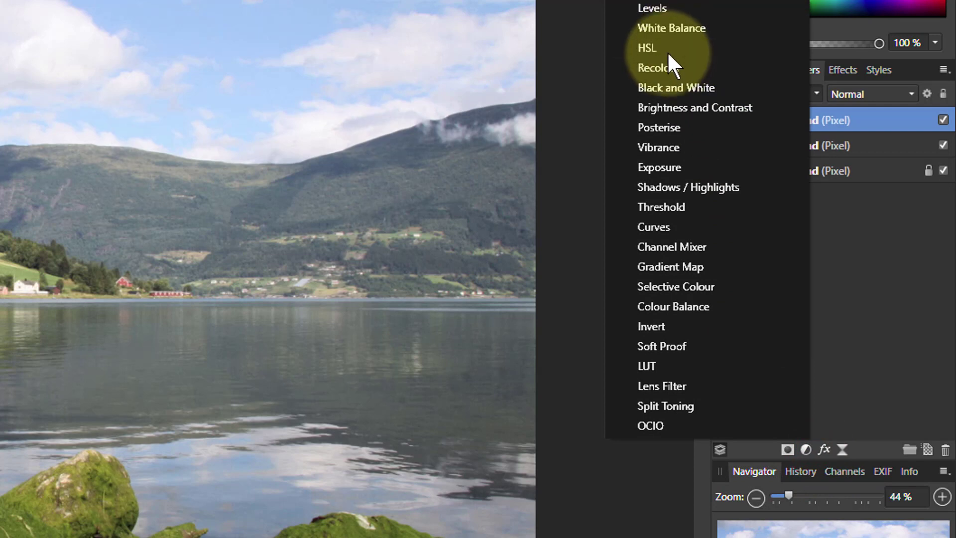
{"action": "left_click", "coordinate": [666, 47]}
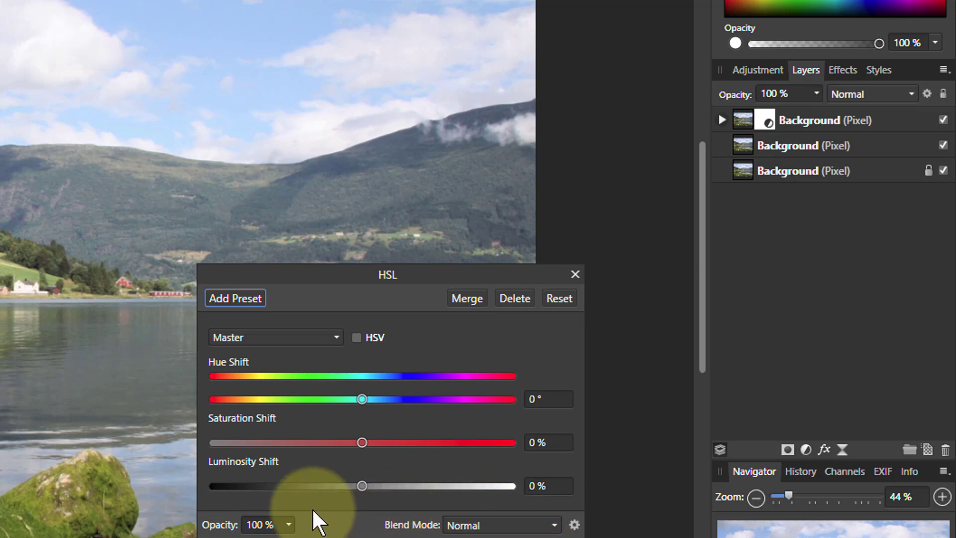
{"action": "left_click_drag", "start_coordinate": [362, 442], "coordinate": [171, 452]}
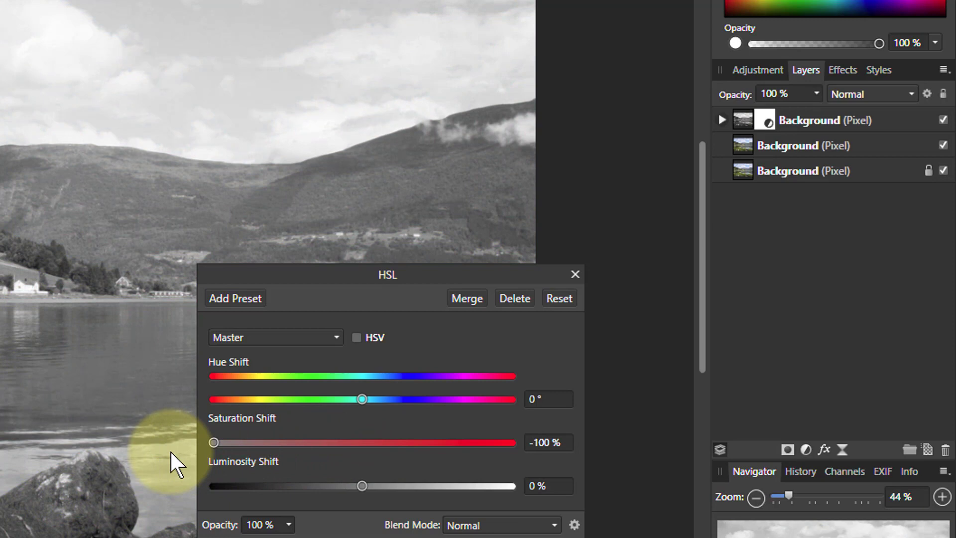
{"action": "left_click", "coordinate": [356, 338]}
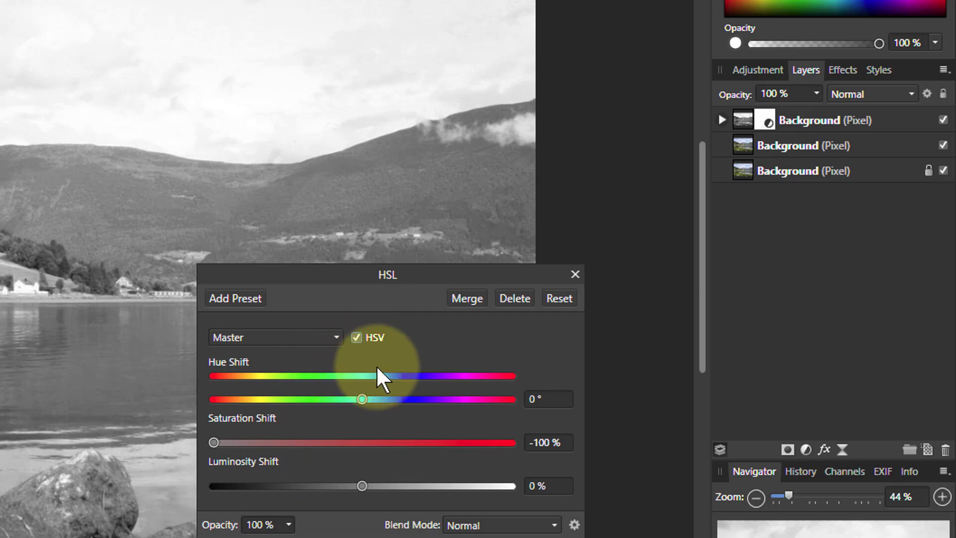
{"action": "left_click", "coordinate": [470, 297]}
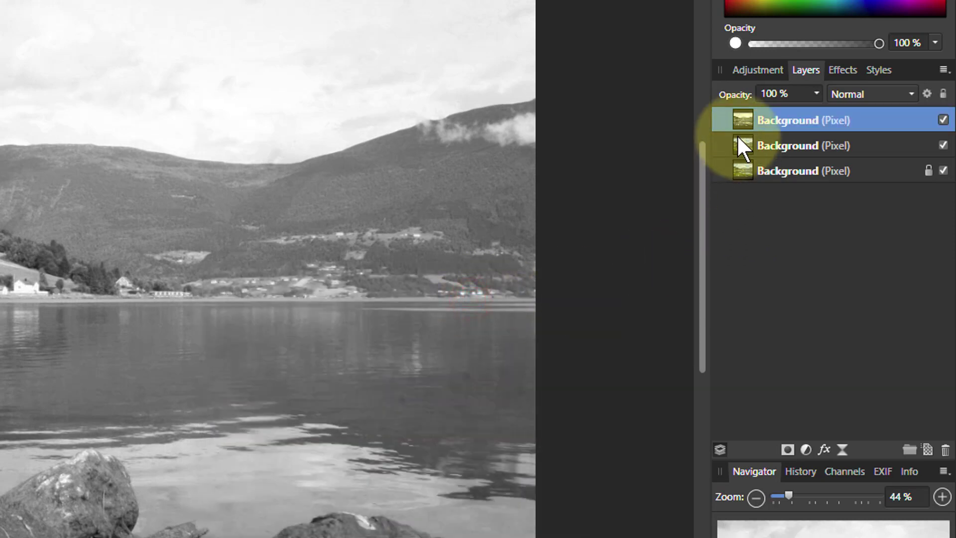
- Hide the greyscale layer and merge an HSV-mode HSL Luminosity Shift of 100% into the middle copy
{"action": "left_click", "coordinate": [944, 120]}
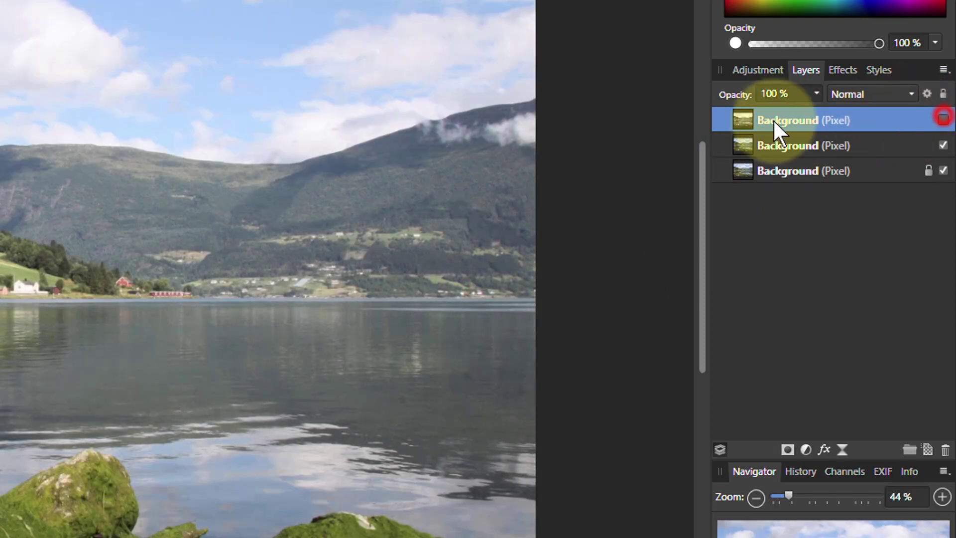
{"action": "left_click", "coordinate": [744, 142]}
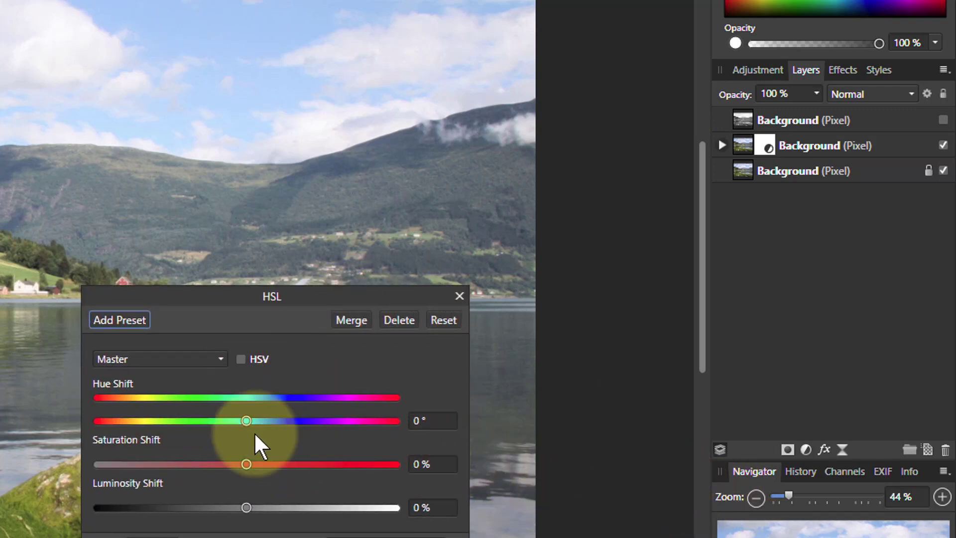
{"action": "left_click_drag", "start_coordinate": [245, 508], "coordinate": [338, 505]}
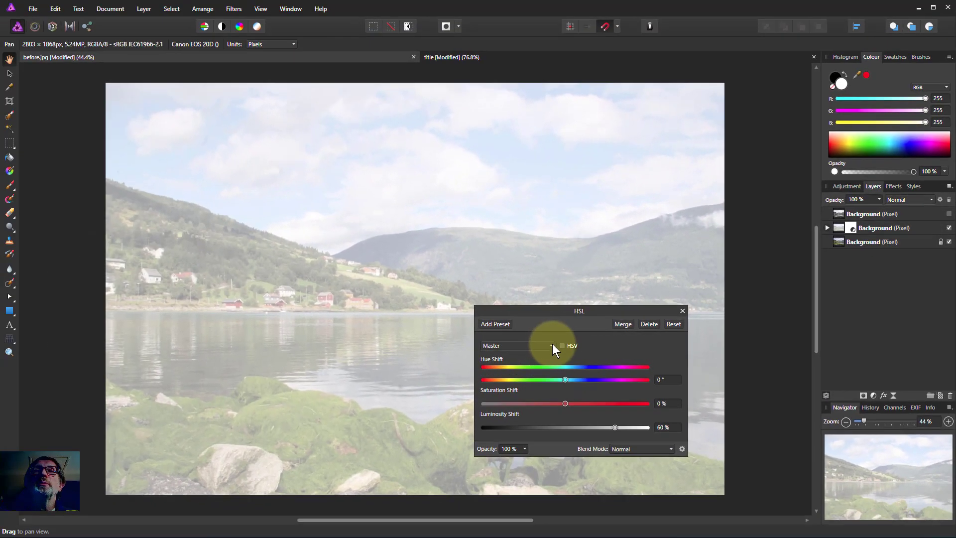
{"action": "left_click", "coordinate": [562, 345]}
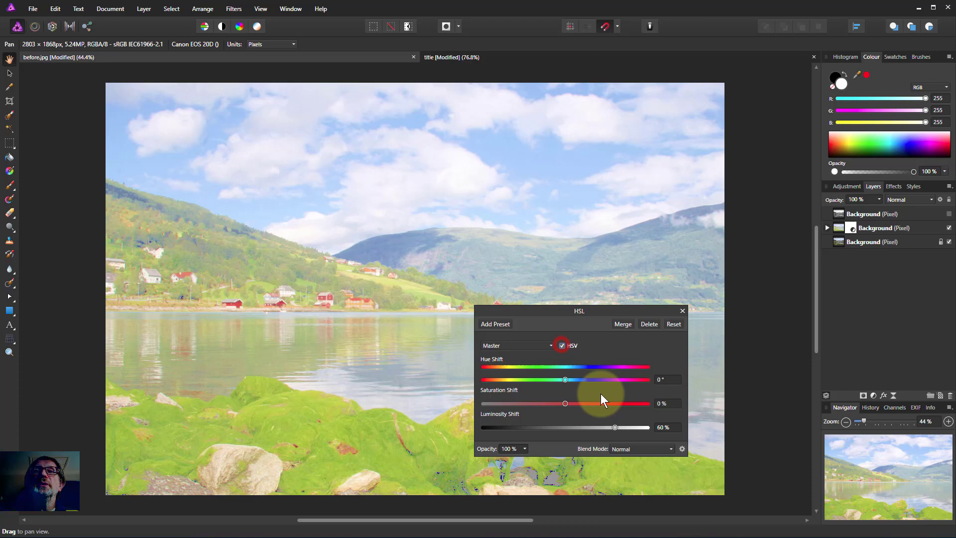
{"action": "left_click_drag", "start_coordinate": [616, 427], "coordinate": [662, 429]}
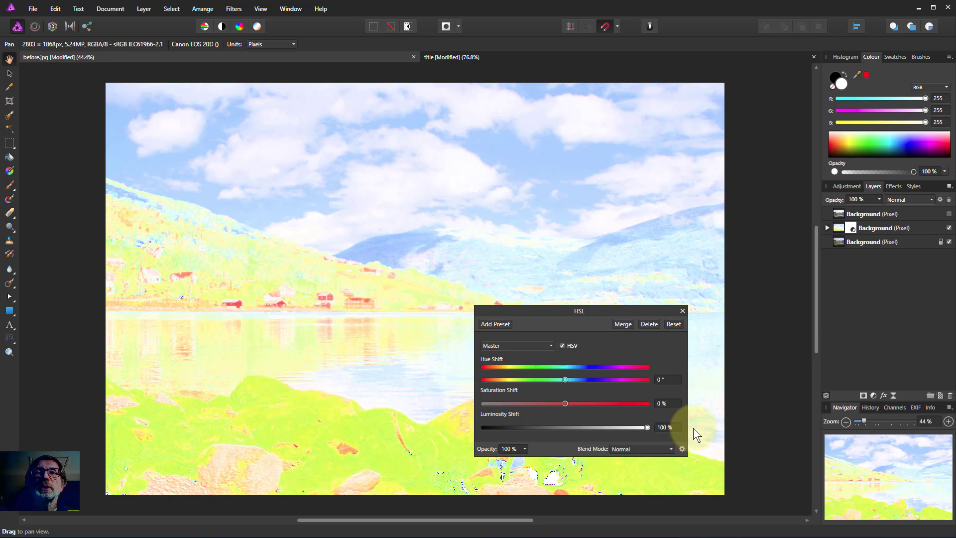
{"action": "left_click", "coordinate": [622, 324]}
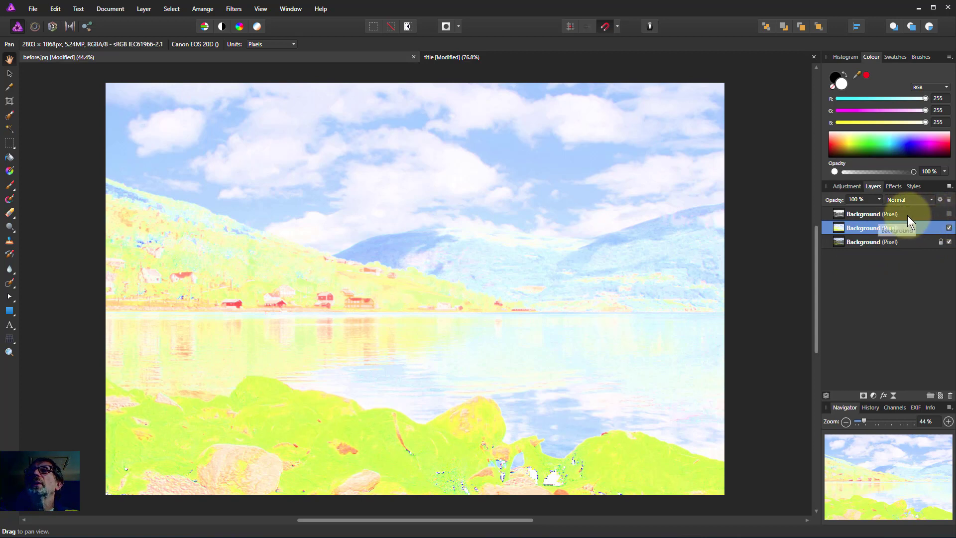
- Show the greyscale top layer again and set its blend mode to Multiply
{"action": "left_click_drag", "start_coordinate": [904, 222], "coordinate": [899, 215]}
{"action": "left_click", "coordinate": [949, 214]}
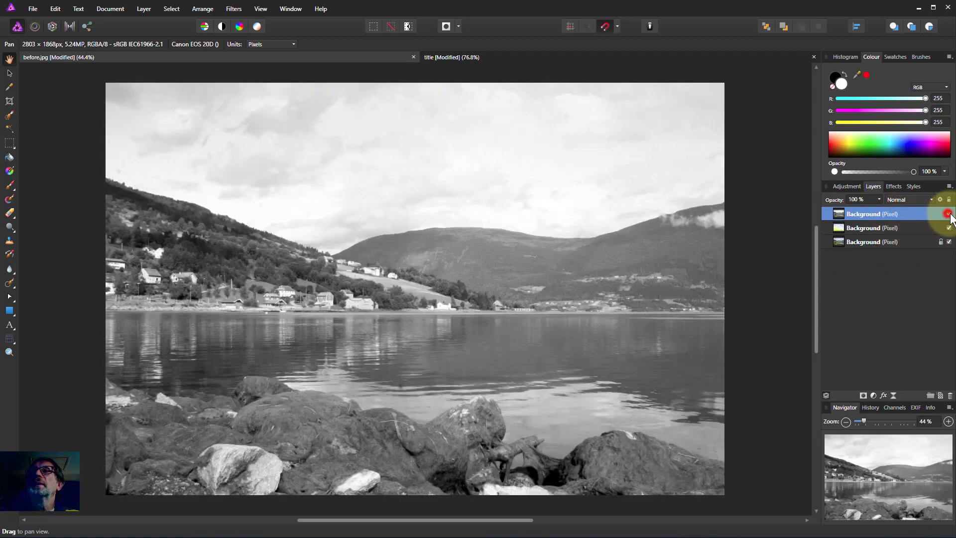
{"action": "left_click", "coordinate": [908, 199]}
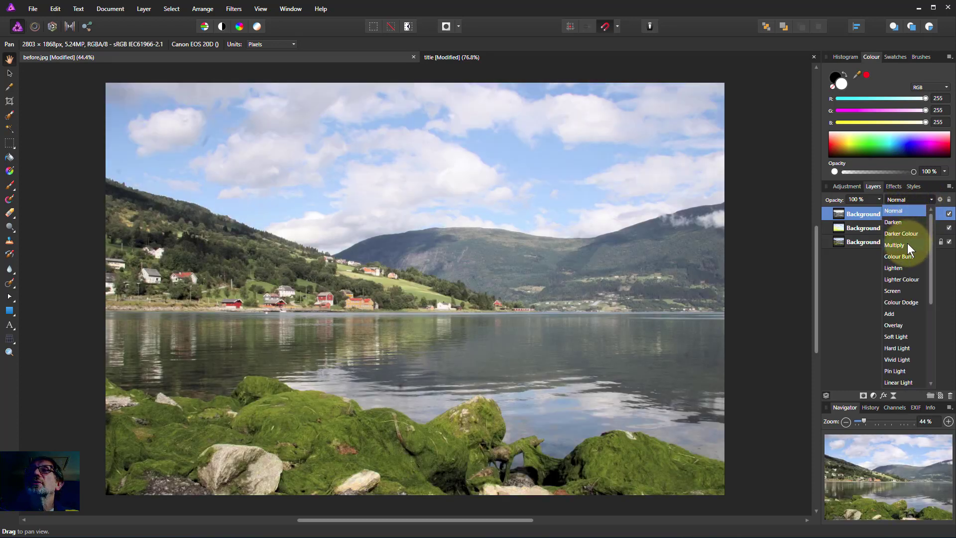
{"action": "left_click", "coordinate": [906, 245]}
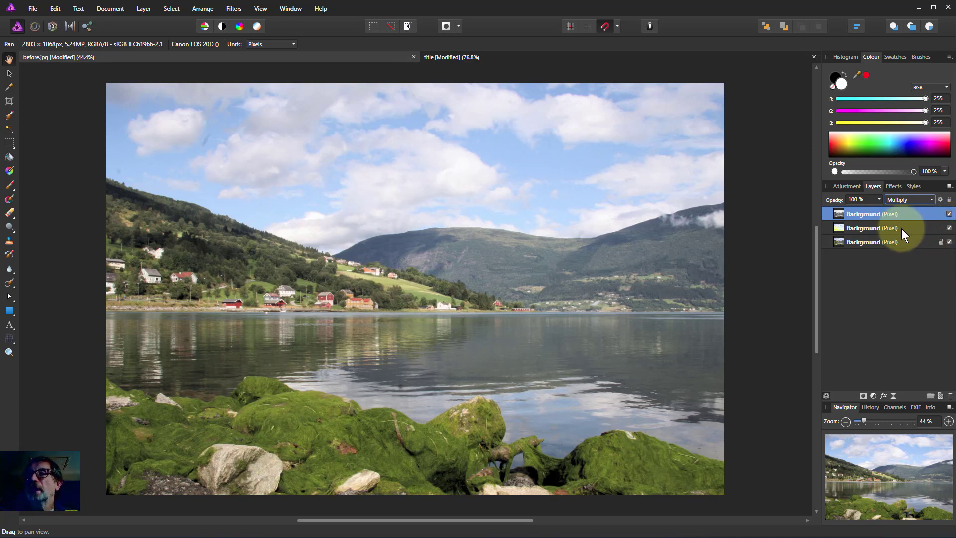
- Narrow the layer selection back to the top layer and hide the multiplied greyscale layer
{"action": "left_click", "coordinate": [885, 228], "text": "shift"}
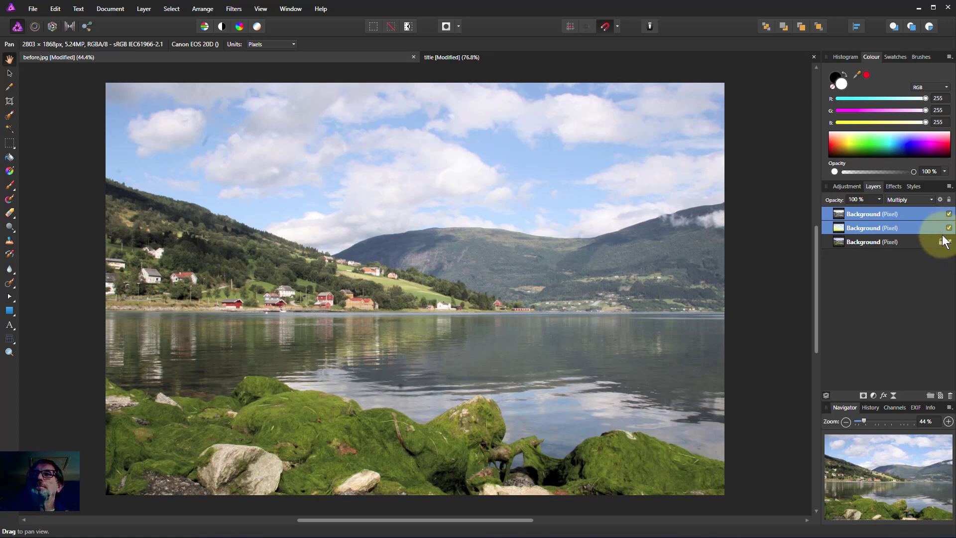
{"action": "left_click", "coordinate": [839, 212]}
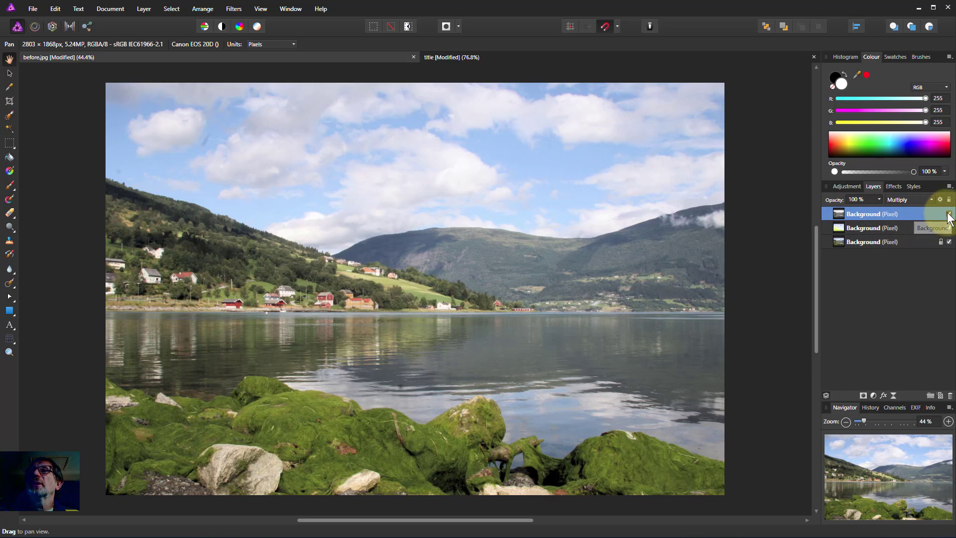
{"action": "left_click", "coordinate": [949, 213]}
- On the middle colour layer, sample the sky with Select Sampled Colour at 22% tolerance and apply
{"action": "left_click", "coordinate": [839, 228]}
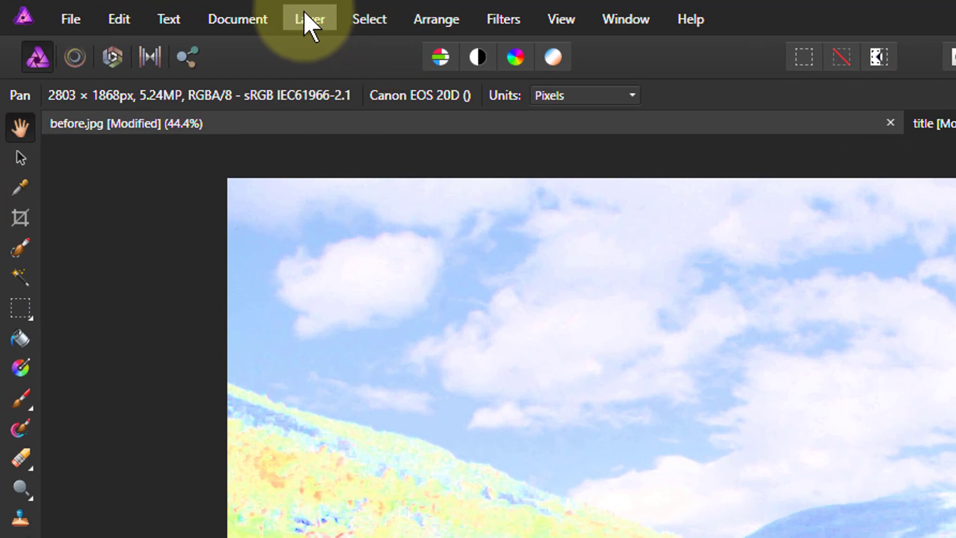
{"action": "left_click", "coordinate": [367, 25]}
{"action": "mouse_move", "coordinate": [310, 20]}
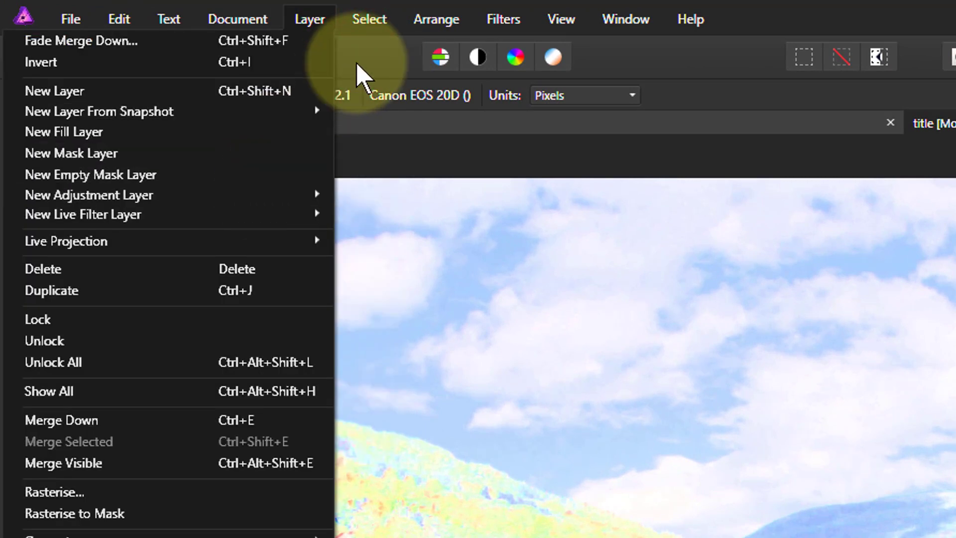
{"action": "mouse_move", "coordinate": [369, 23]}
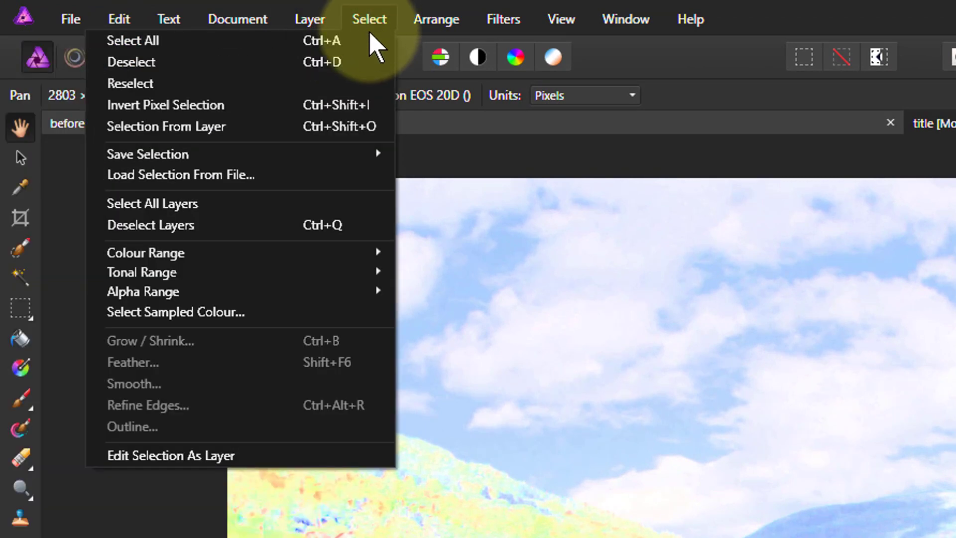
{"action": "left_click", "coordinate": [344, 312]}
{"action": "left_click", "coordinate": [340, 307]}
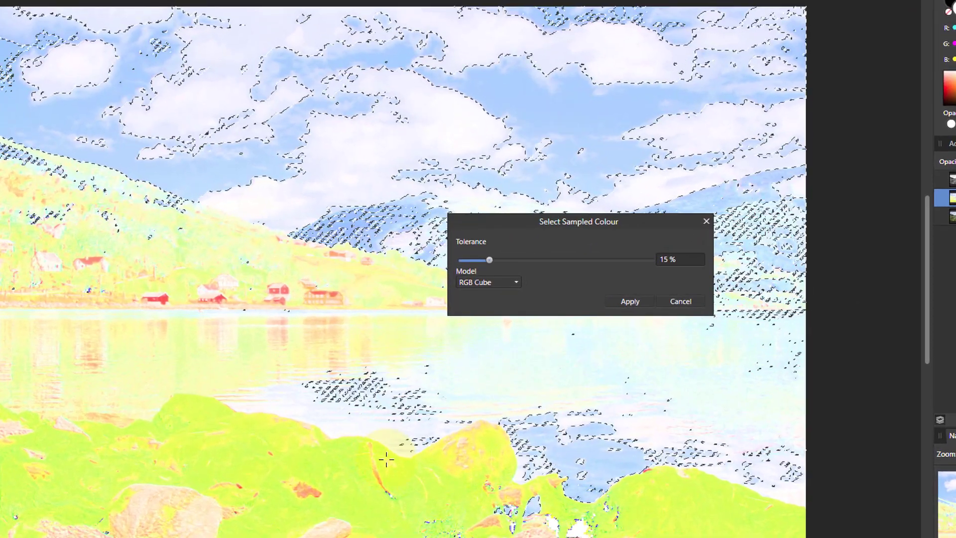
{"action": "left_click", "coordinate": [340, 461]}
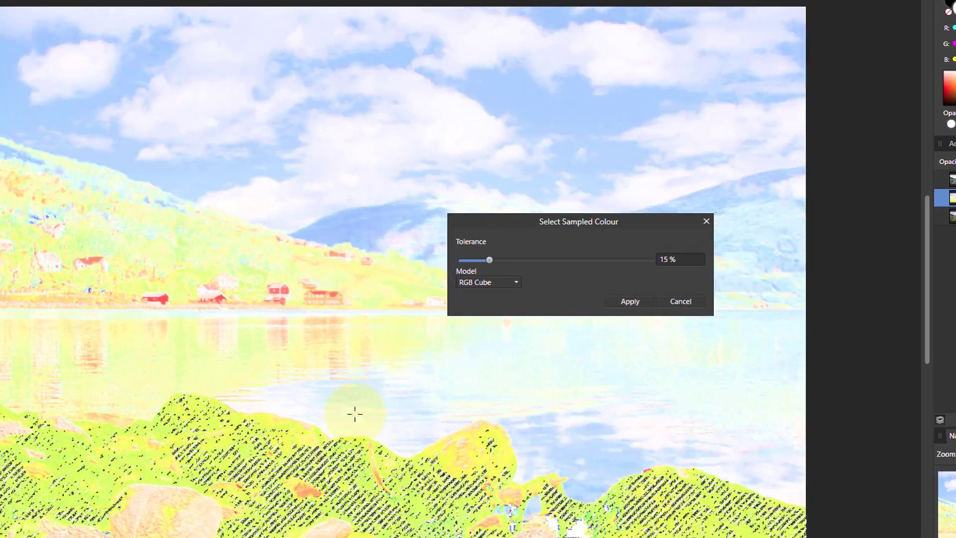
{"action": "left_click", "coordinate": [530, 109]}
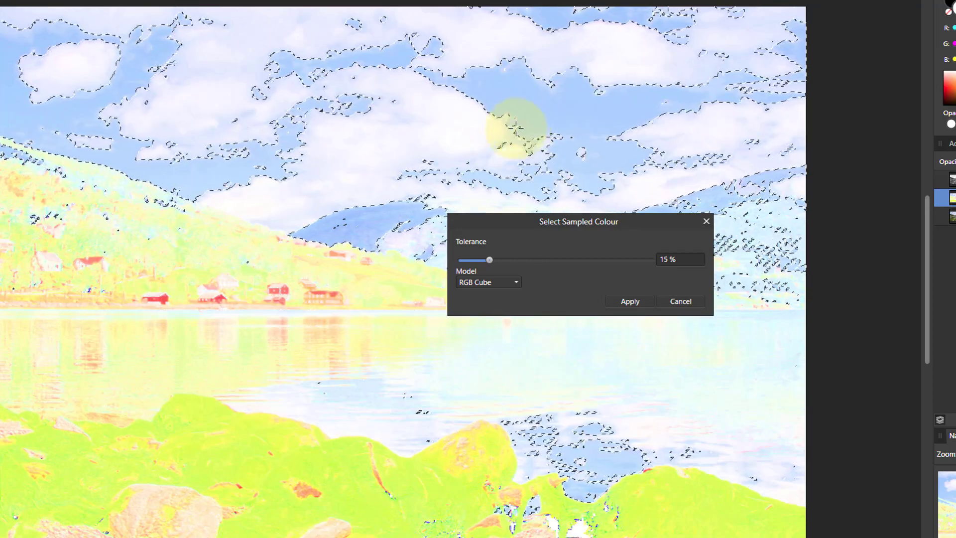
{"action": "mouse_move", "coordinate": [489, 259]}
{"action": "left_mouse_down"}
{"action": "mouse_move", "coordinate": [513, 259]}
{"action": "mouse_move", "coordinate": [499, 259]}
{"action": "left_mouse_up"}
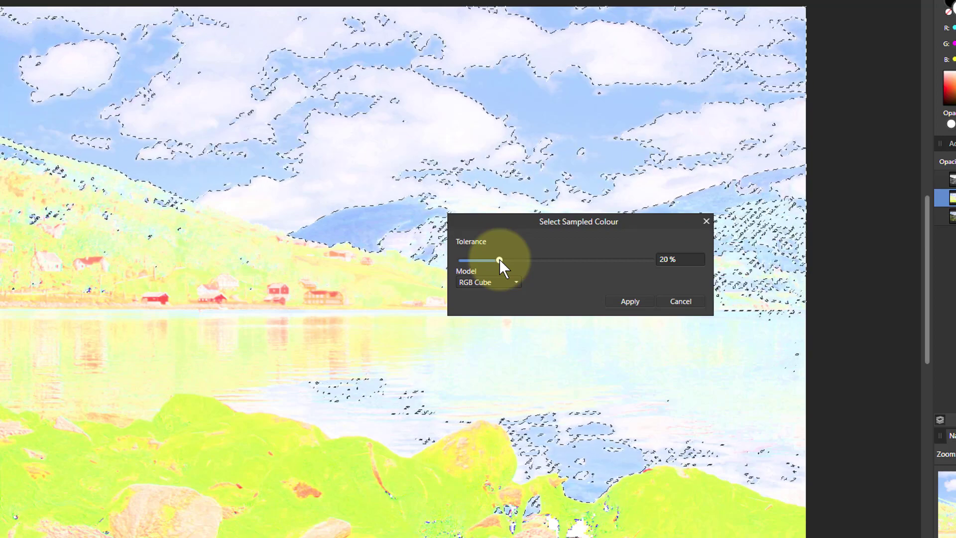
{"action": "left_click_drag", "start_coordinate": [499, 259], "coordinate": [502, 259]}
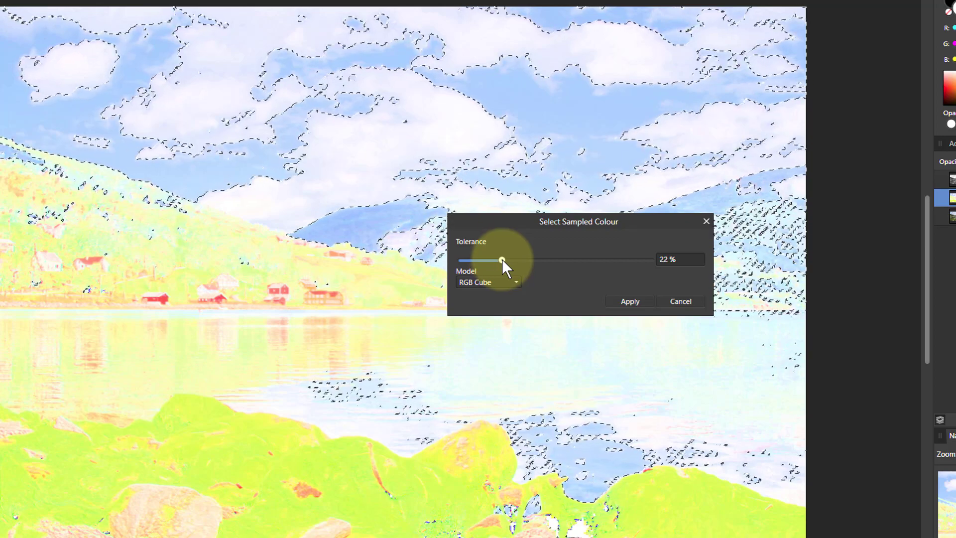
{"action": "left_click", "coordinate": [629, 301]}
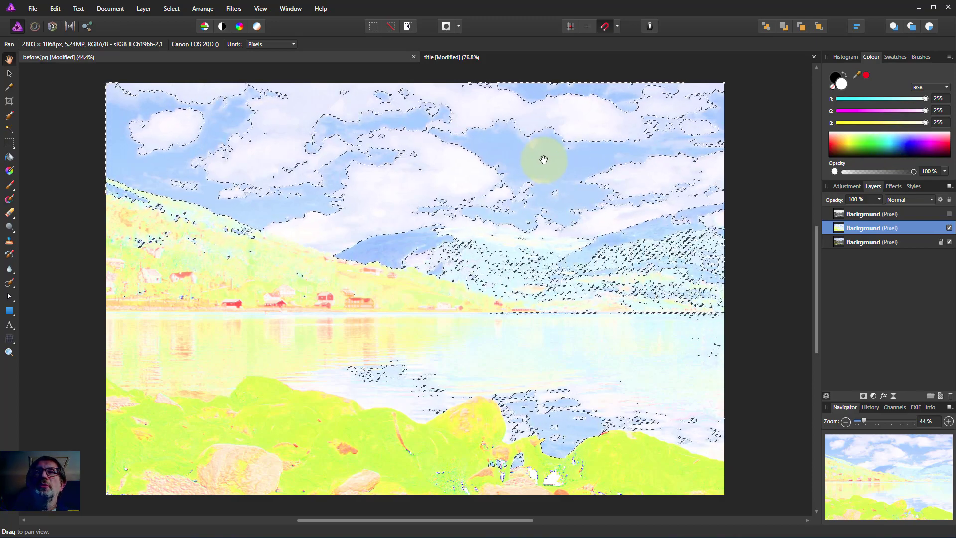
- Set the fill colour to a bright sky blue, R91 G213 B255
{"action": "left_click", "coordinate": [893, 138]}
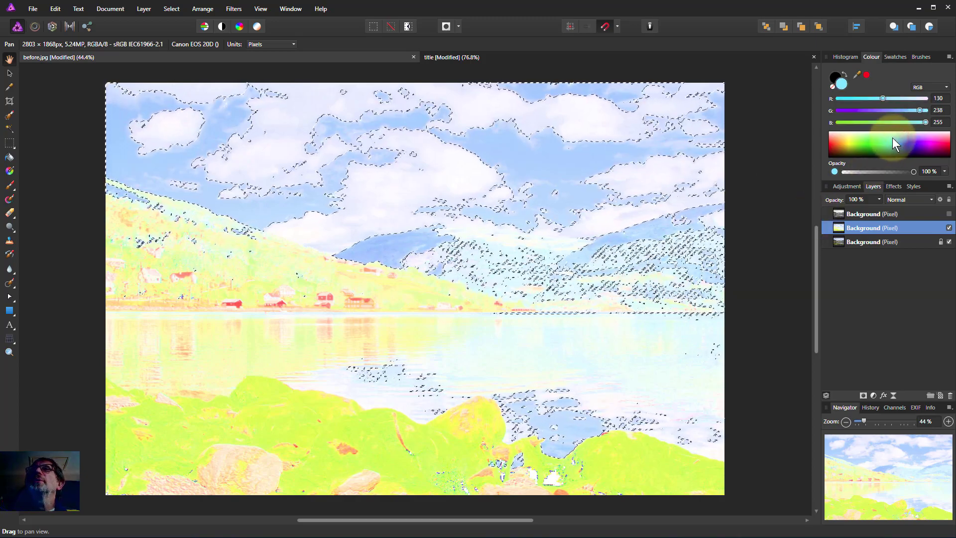
{"action": "left_click", "coordinate": [892, 141]}
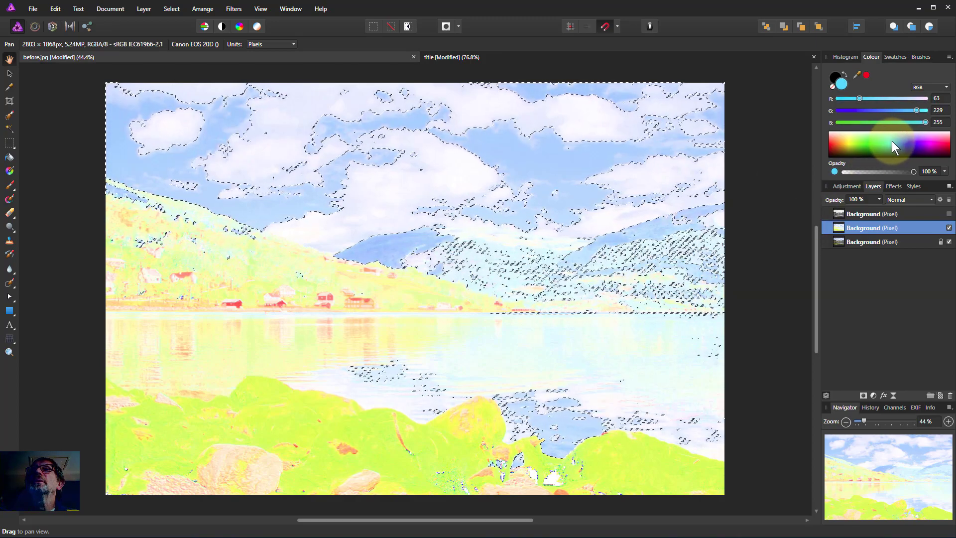
{"action": "left_click", "coordinate": [892, 142]}
{"action": "left_click_drag", "start_coordinate": [892, 141], "coordinate": [896, 145]}
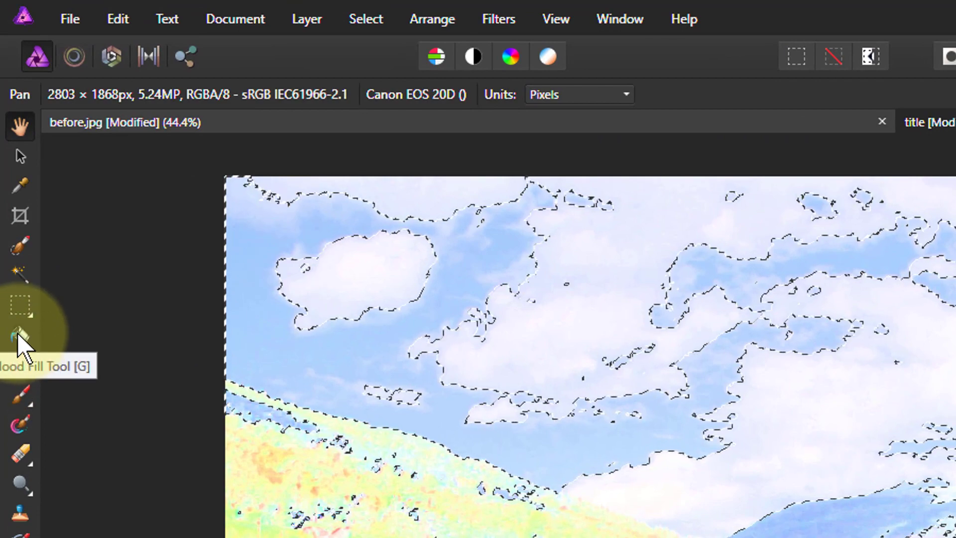
- Flood fill the selected sky with Contiguous off, then clear the selection
{"action": "left_click", "coordinate": [19, 337]}
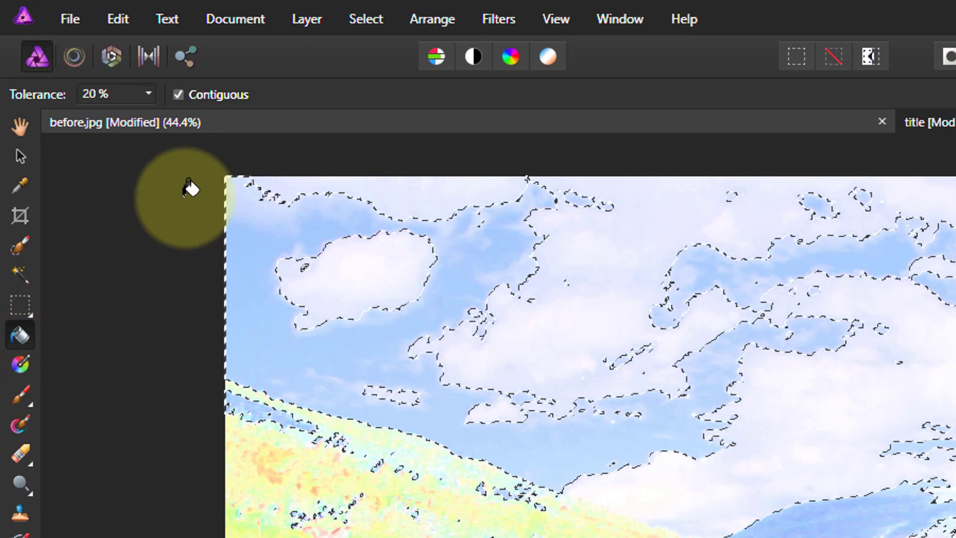
{"action": "left_click", "coordinate": [178, 95]}
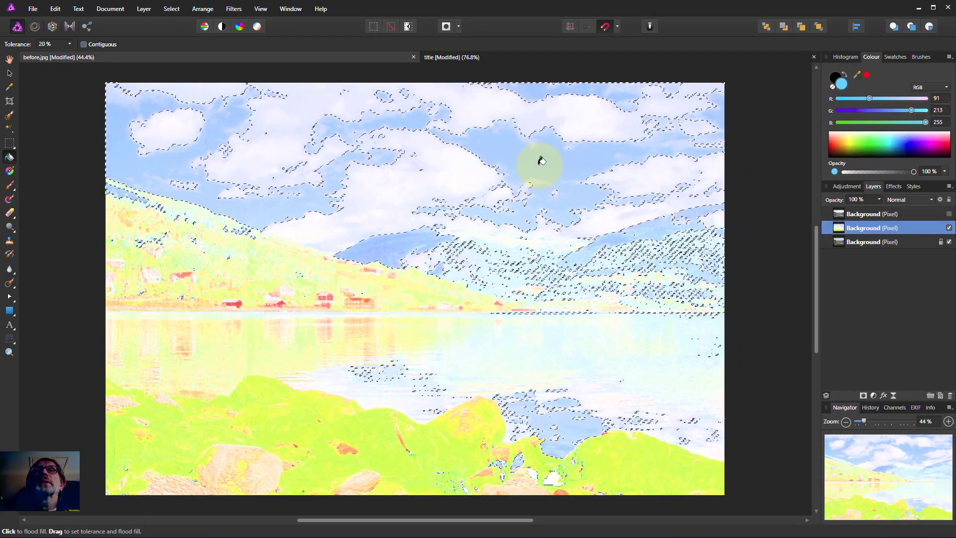
{"action": "left_click", "coordinate": [541, 161]}
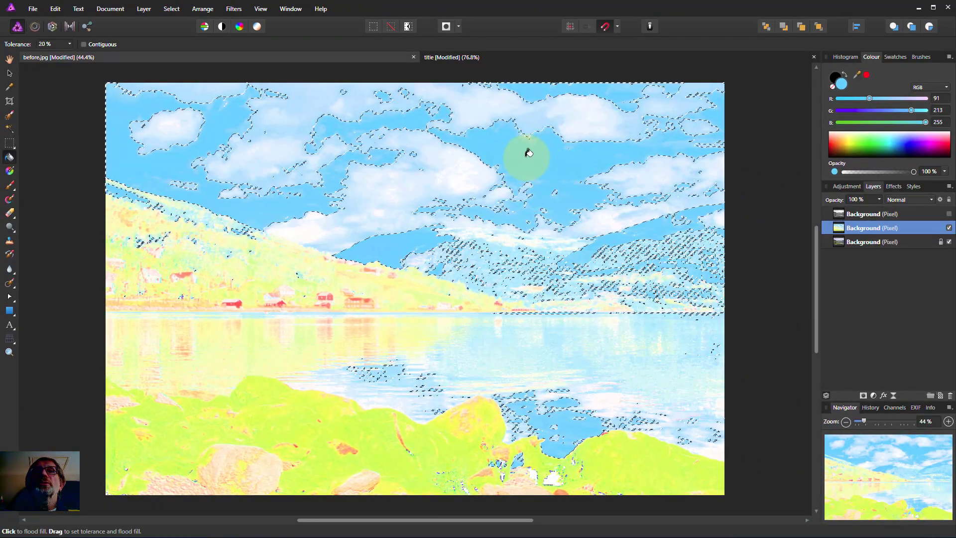
{"action": "left_click", "coordinate": [756, 312]}
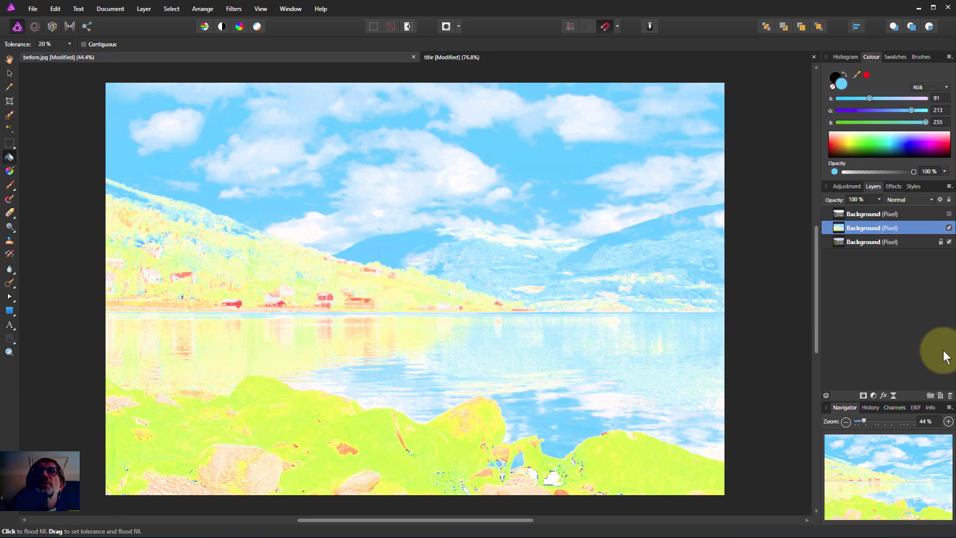
- Show the top tone layer, then toggle both top layers off and on to compare with the original
{"action": "left_click", "coordinate": [949, 213]}
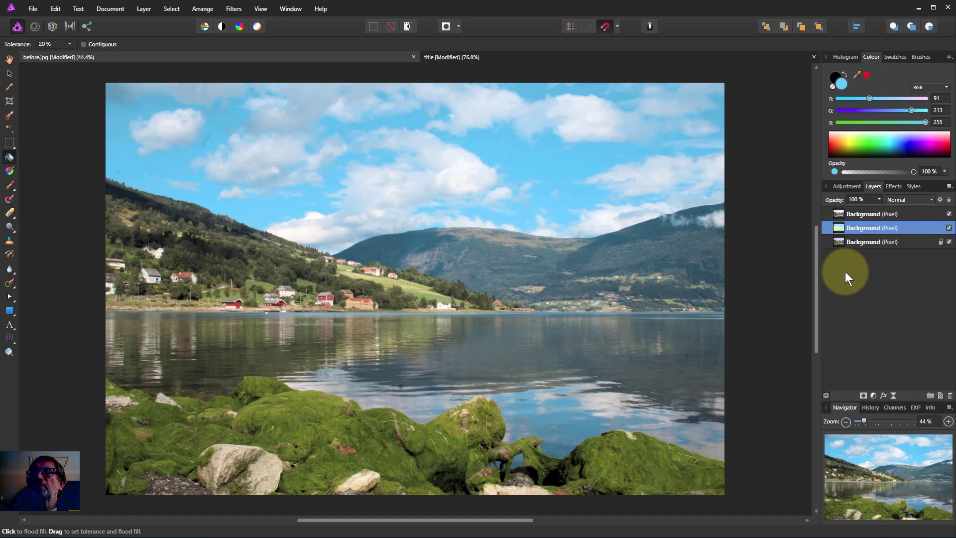
{"action": "left_click", "coordinate": [882, 214], "text": "shift"}
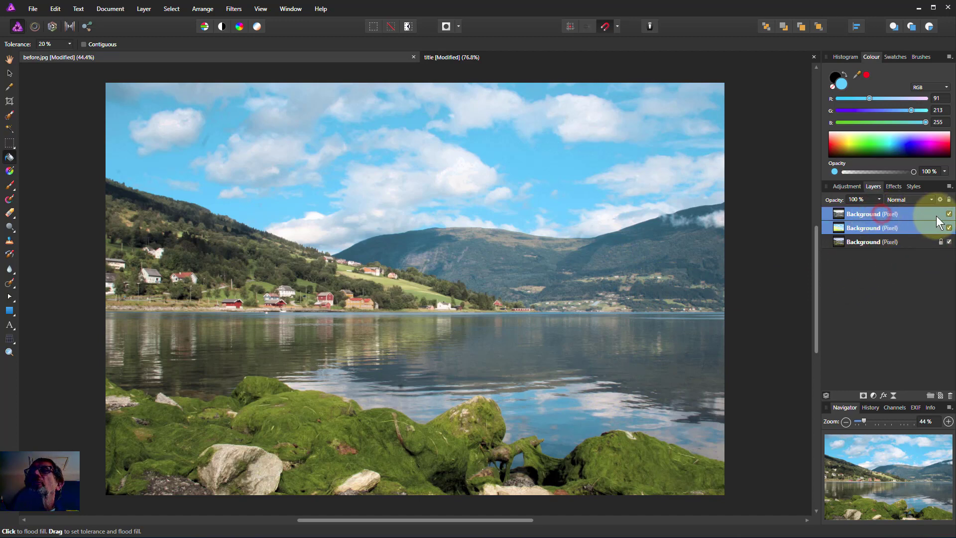
{"action": "left_click", "coordinate": [950, 215]}
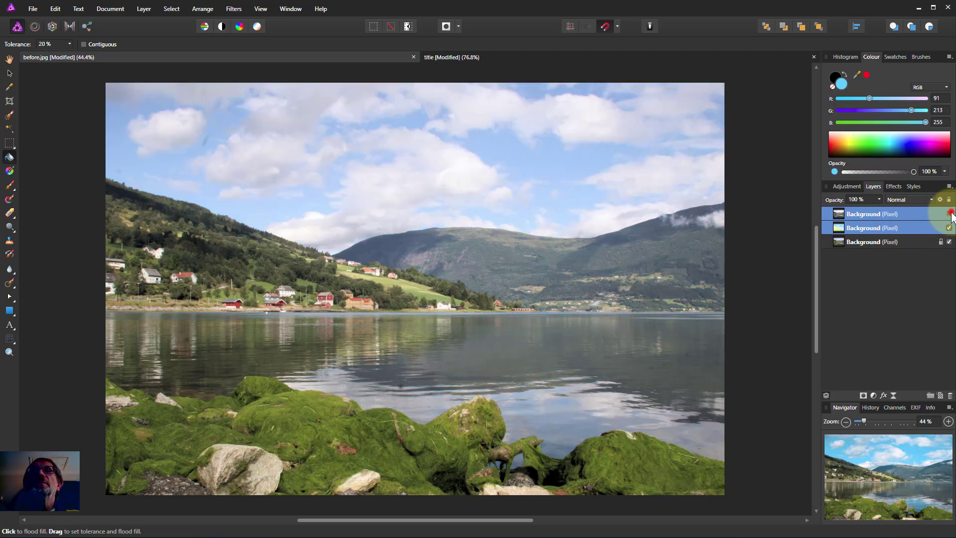
{"action": "left_click", "coordinate": [950, 214]}
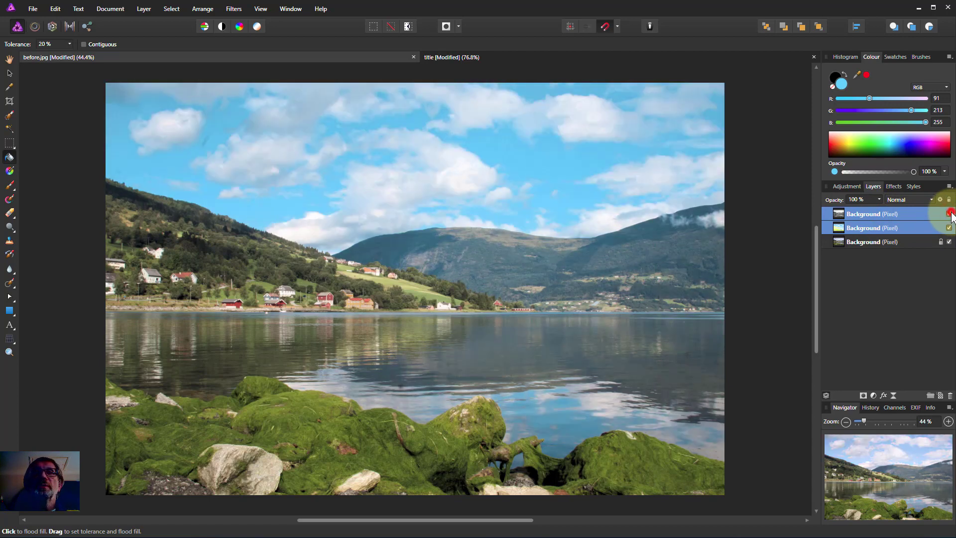